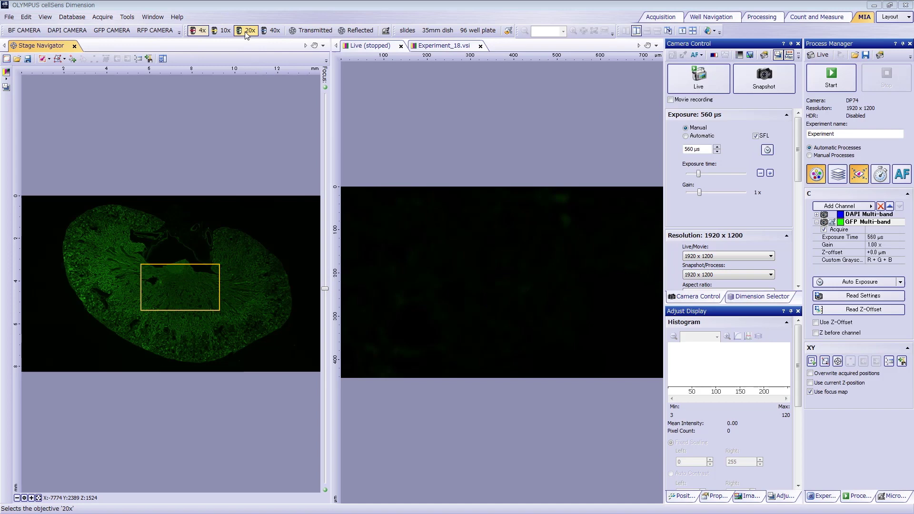
Select the 20x objective so the field-of-view frame shrinks on the kidney overview
left_click(247, 32)
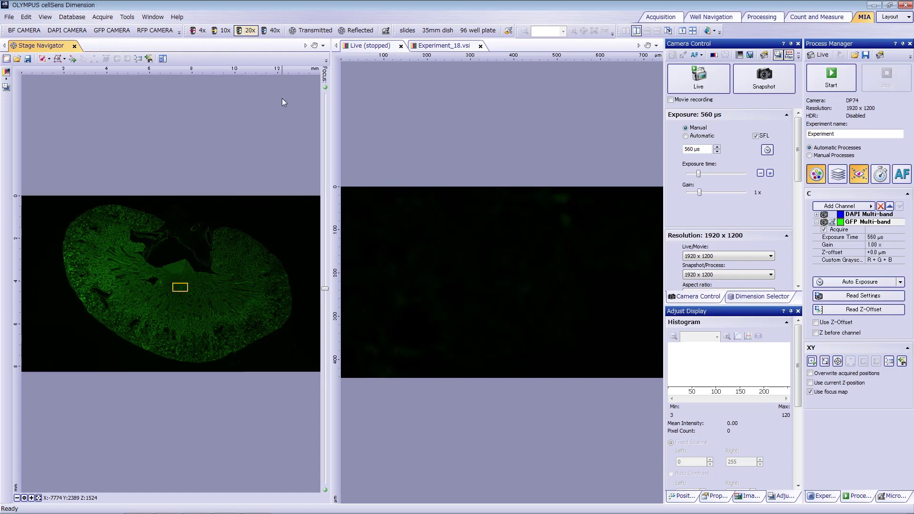
Choose Polygon with Mouse and trace the kidney's left and bottom edges
left_click(63, 59)
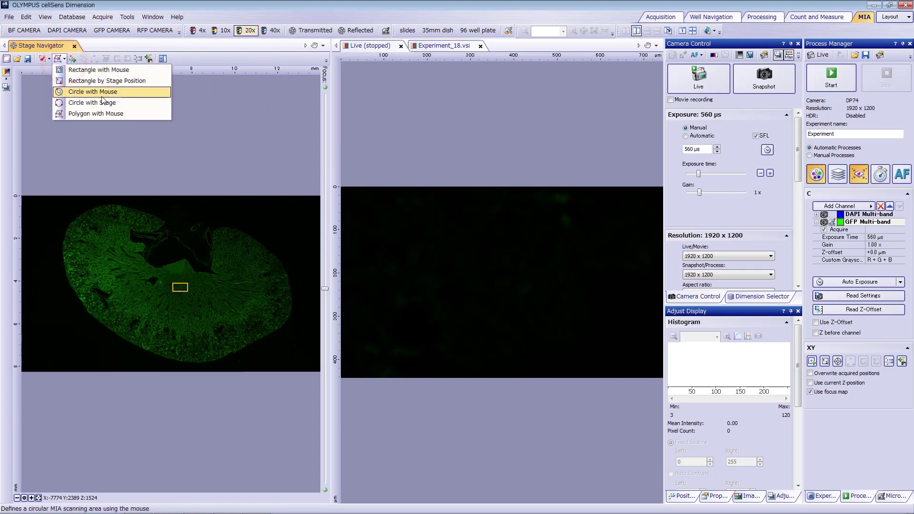
left_click(145, 114)
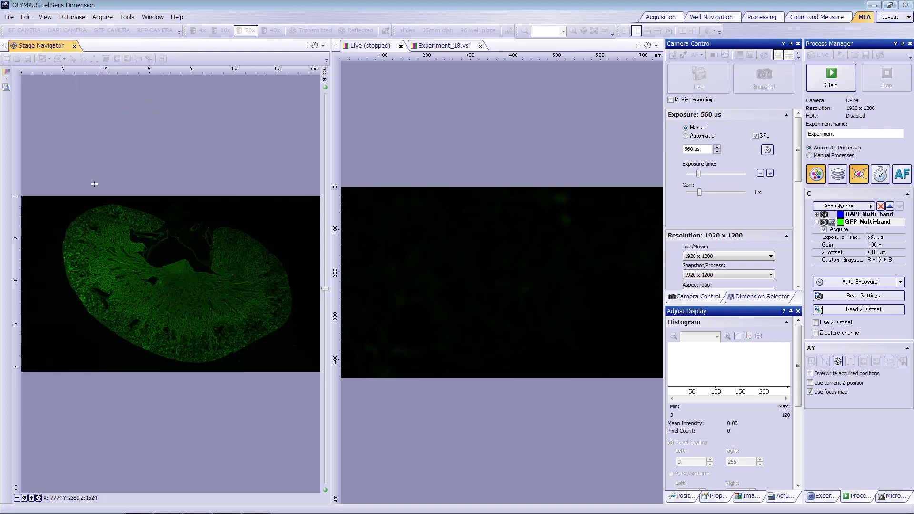
left_click(89, 207)
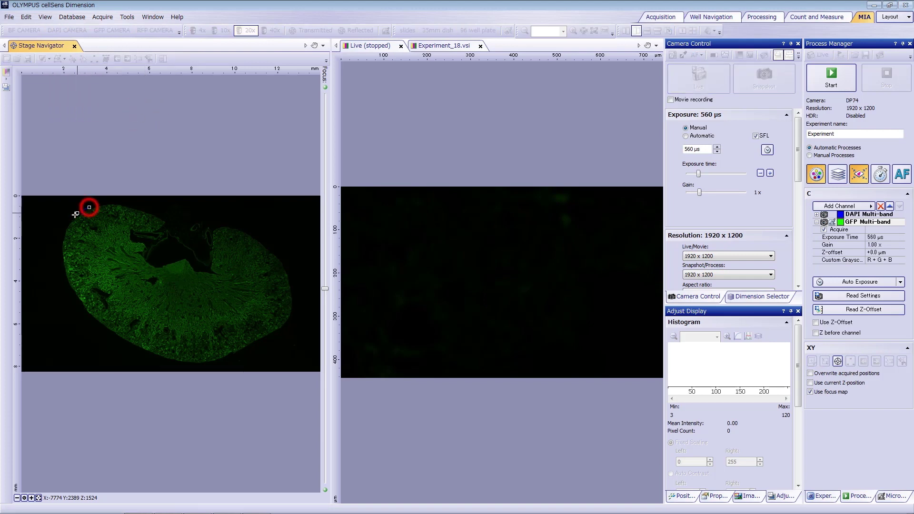
left_click(67, 224)
left_click(60, 257)
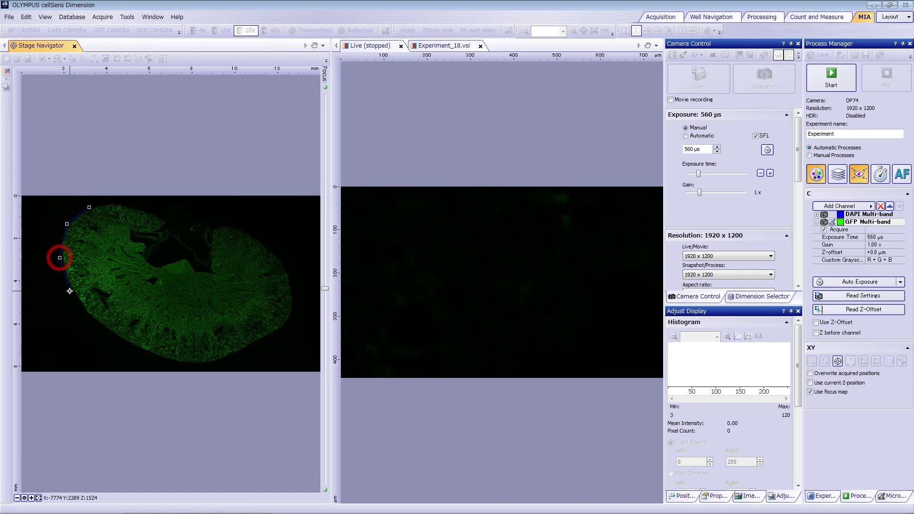
left_click(70, 292)
left_click(97, 324)
left_click(150, 354)
left_click(196, 365)
left_click(229, 356)
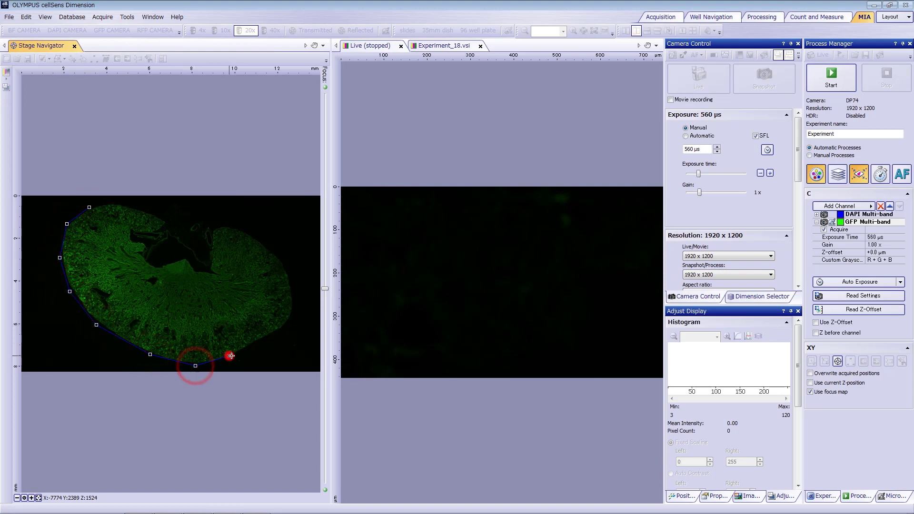
Trace the right edge and hilum notch, then close the polygon into a tile grid
left_click(278, 330)
left_click(294, 309)
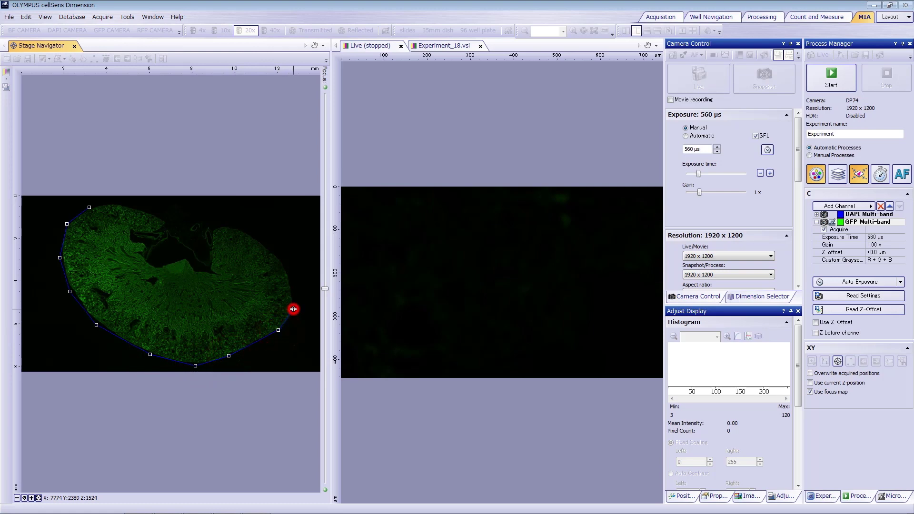
left_click(287, 269)
left_click(259, 239)
left_click(230, 225)
left_click(214, 229)
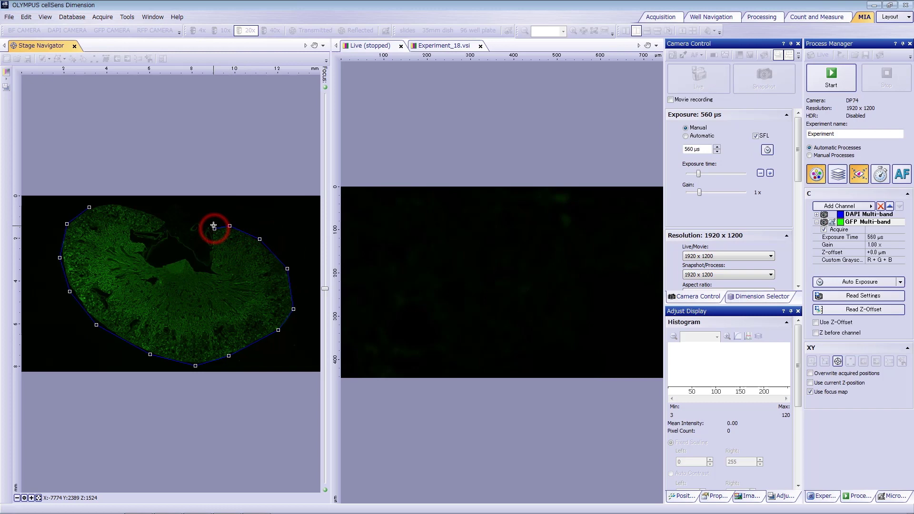
left_click(210, 218)
left_click(207, 207)
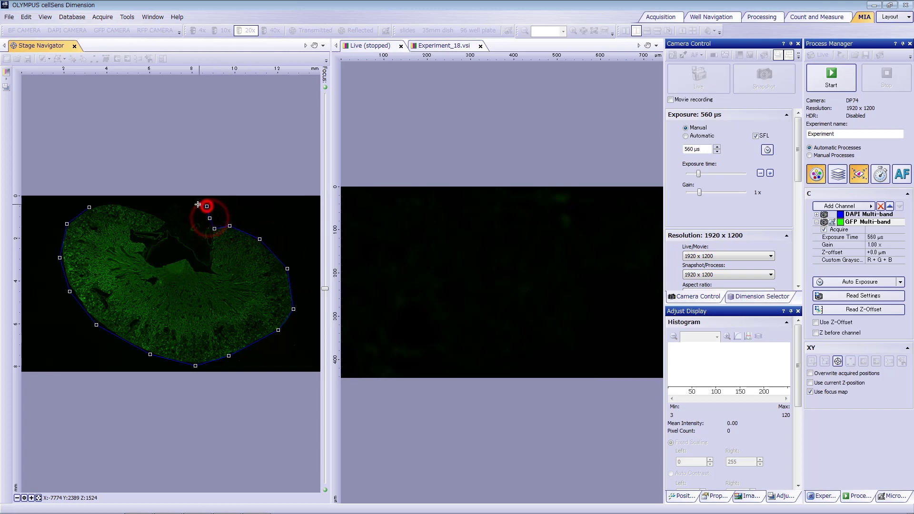
left_click(172, 204)
left_click(160, 217)
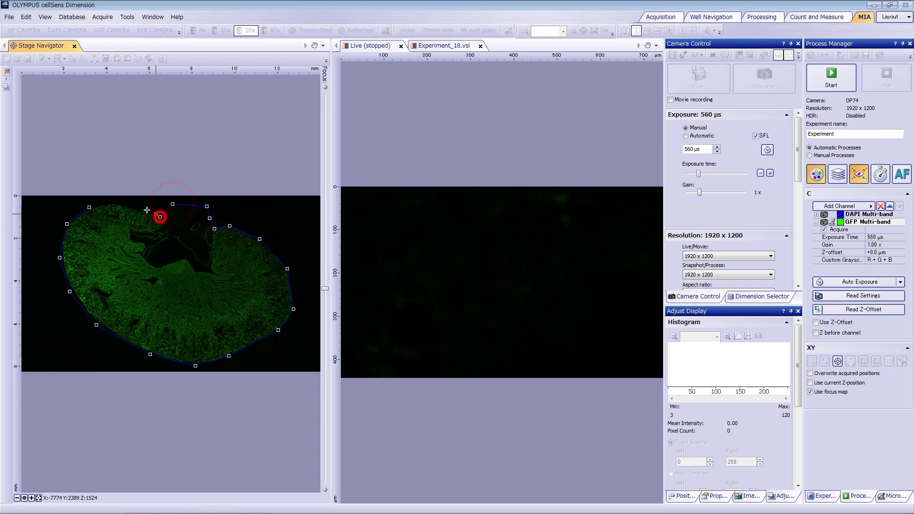
double_click(110, 202)
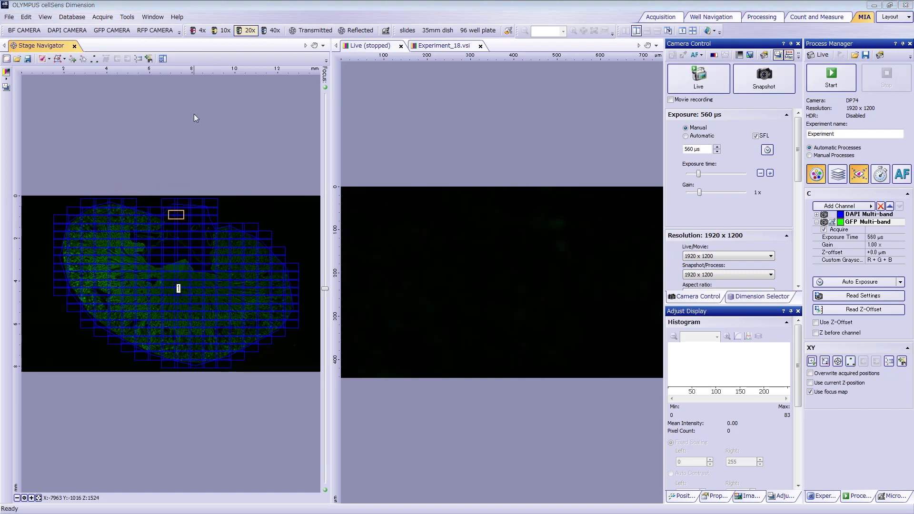
Create a focus map over the scan area, switching its density from Low to High Density
left_click(94, 59)
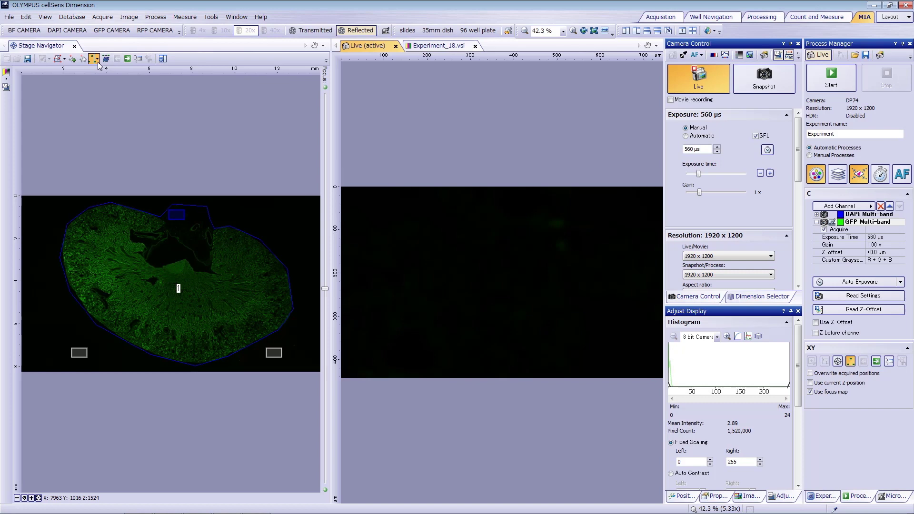
left_click(98, 60)
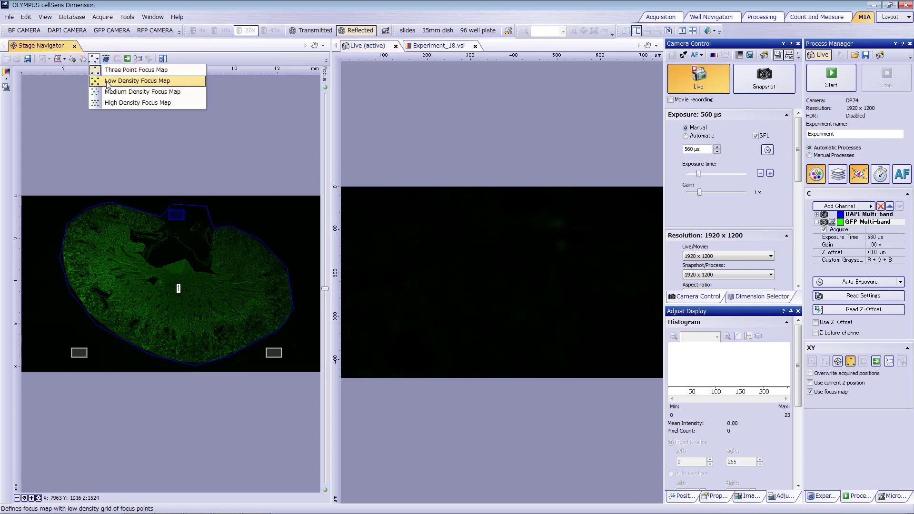
left_click(106, 80)
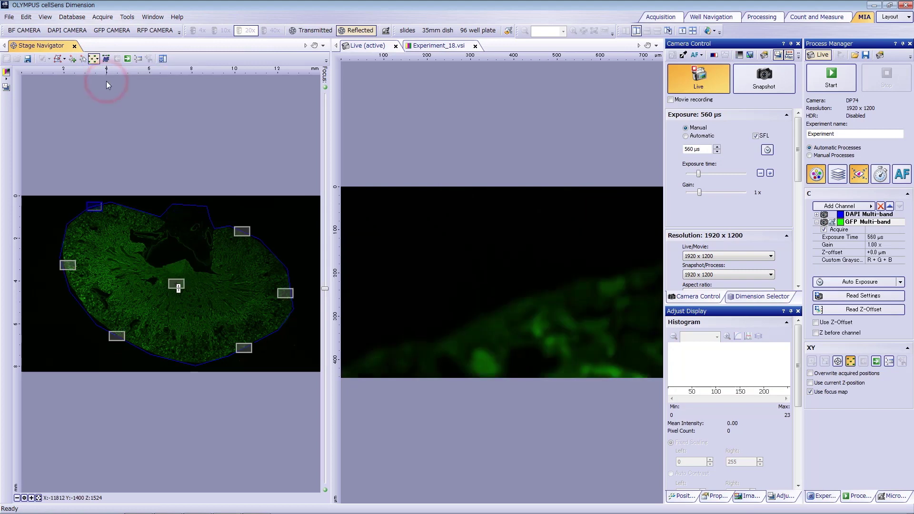
left_click(97, 60)
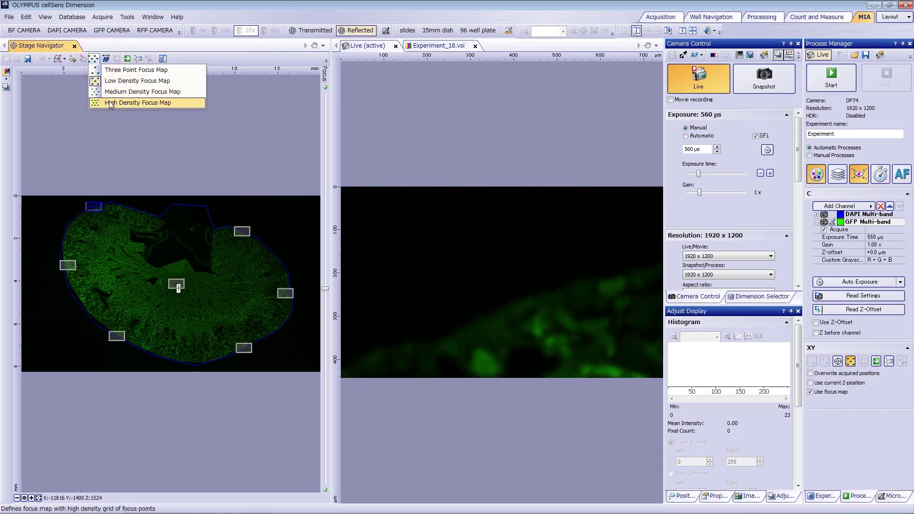
left_click(110, 103)
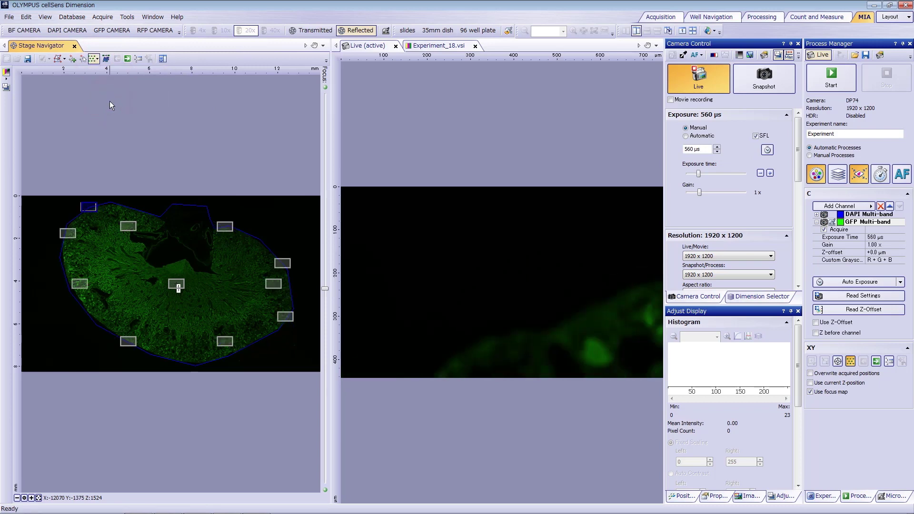
Revert to the Low Density Focus Map and focus at each of the next four focus points
left_click(97, 59)
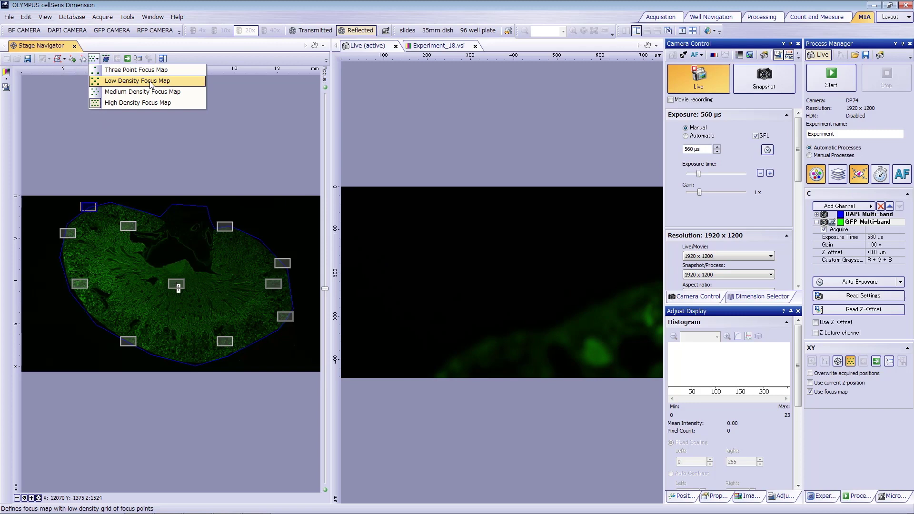
left_click(176, 82)
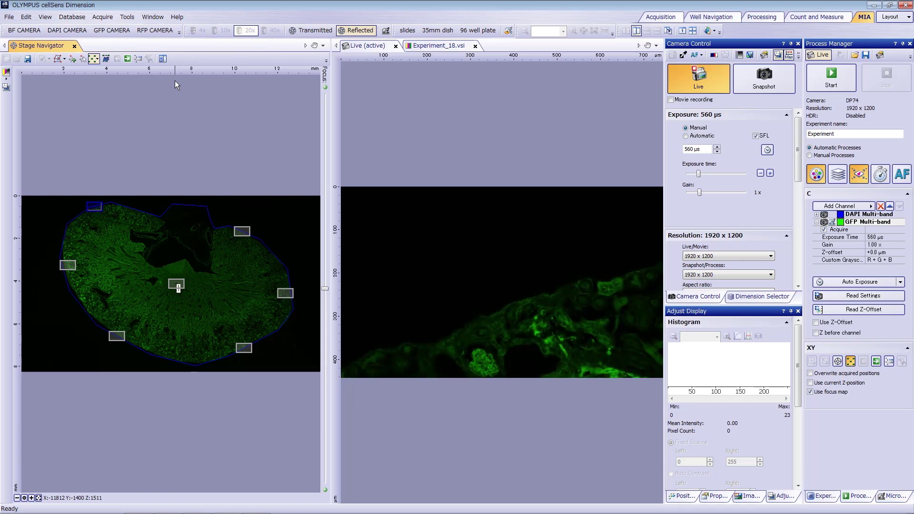
left_click(127, 58)
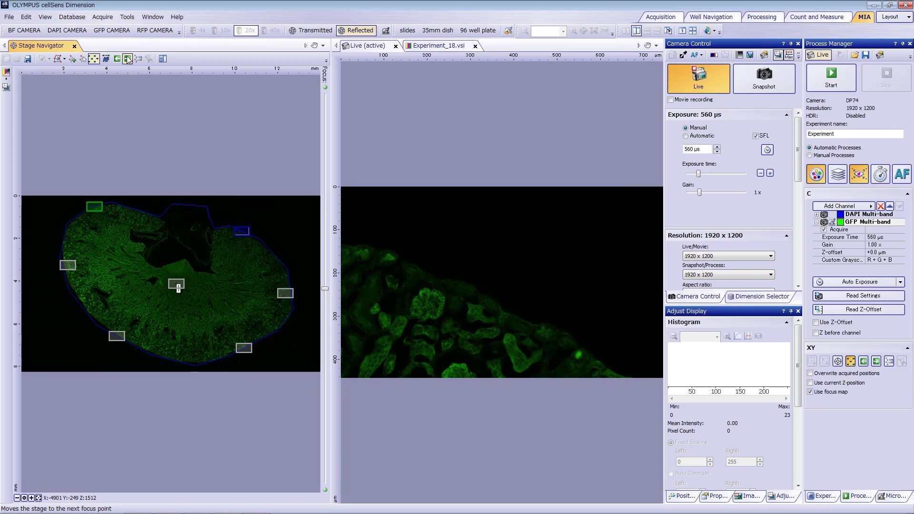
left_click(127, 58)
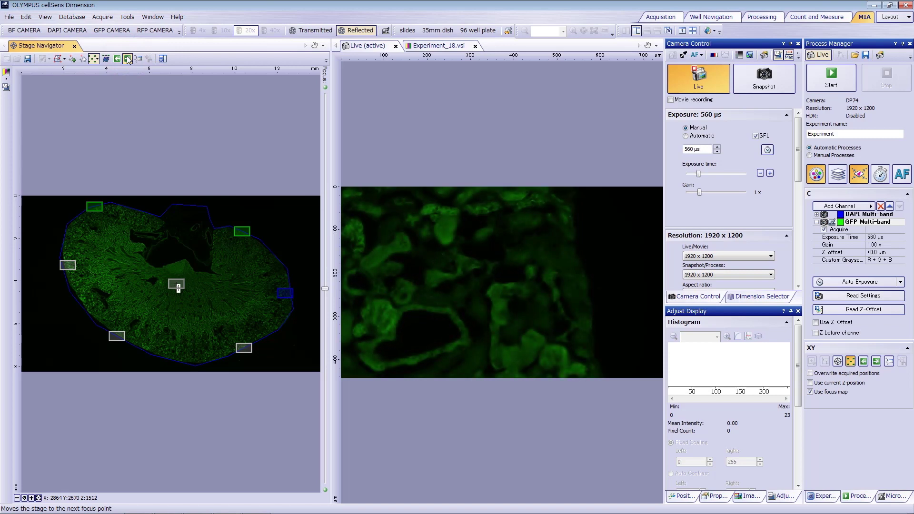
left_click(127, 59)
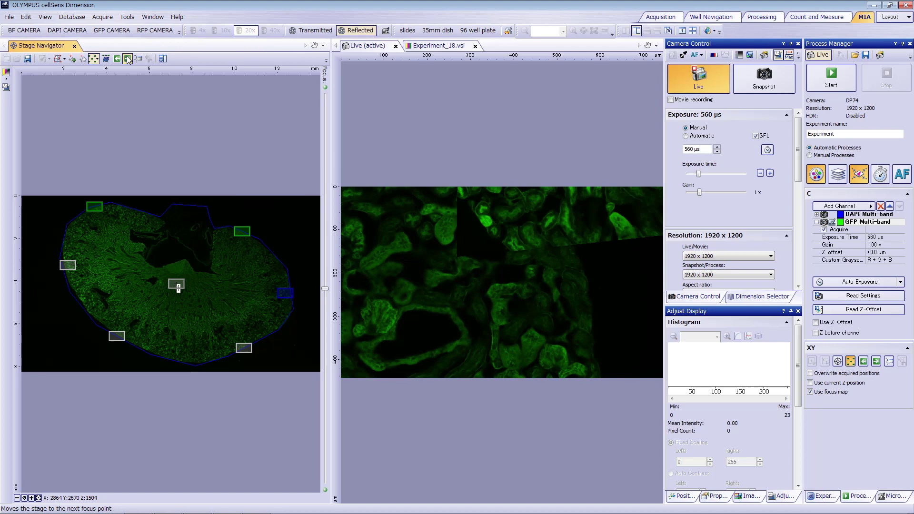
left_click(128, 58)
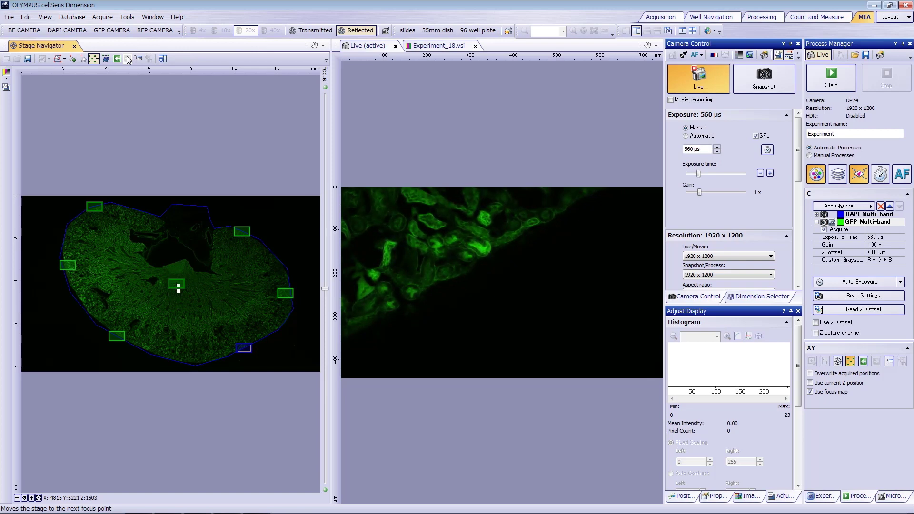
Step back through six previous focus points, finishing at the upper-left one
left_click(117, 59)
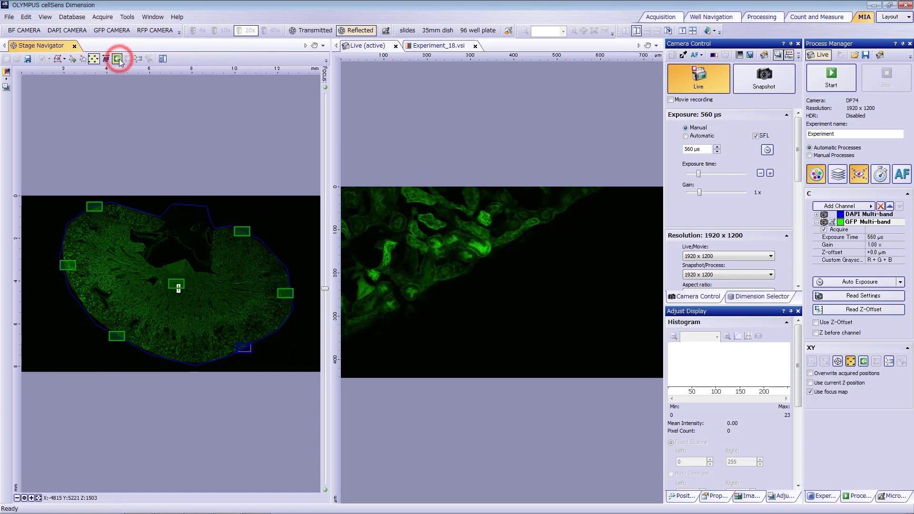
left_click(118, 58)
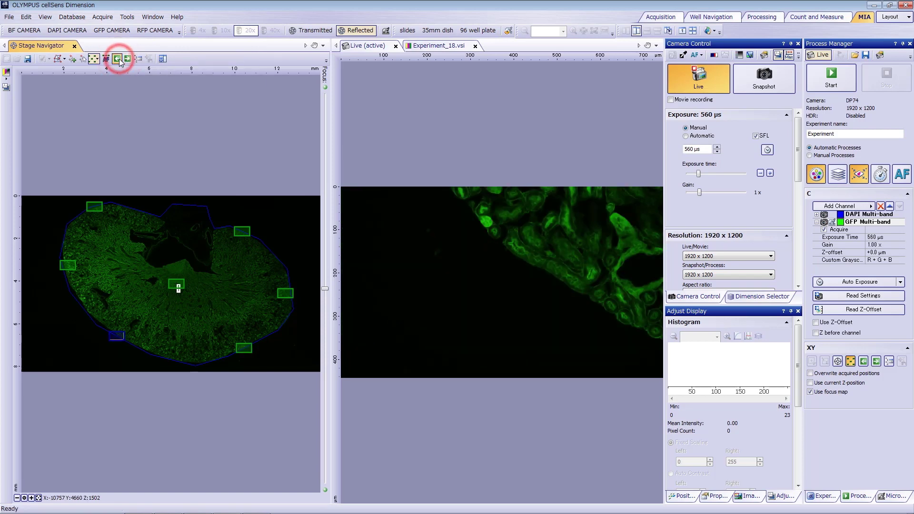
left_click(119, 60)
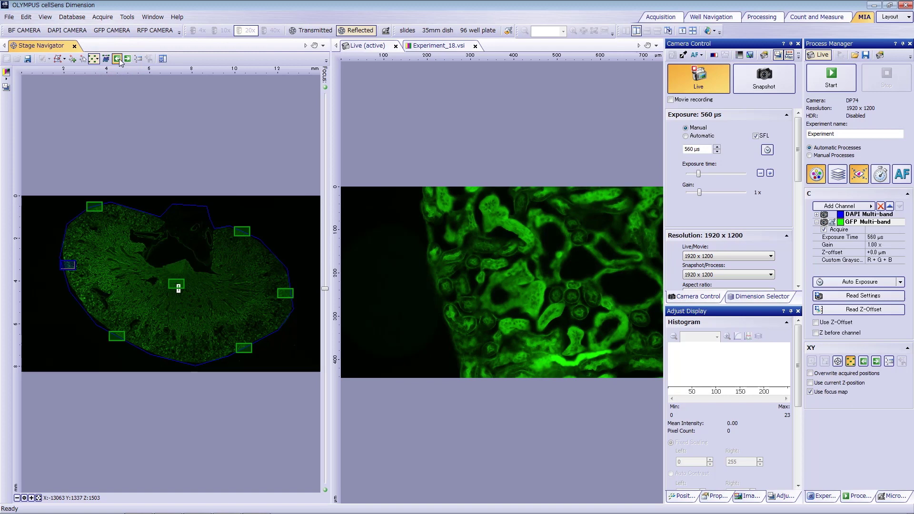
left_click(119, 60)
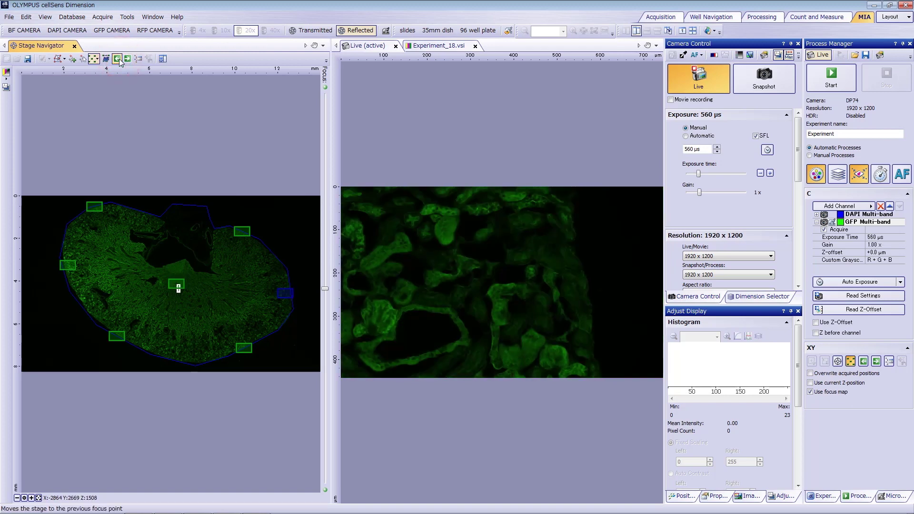
left_click(118, 59)
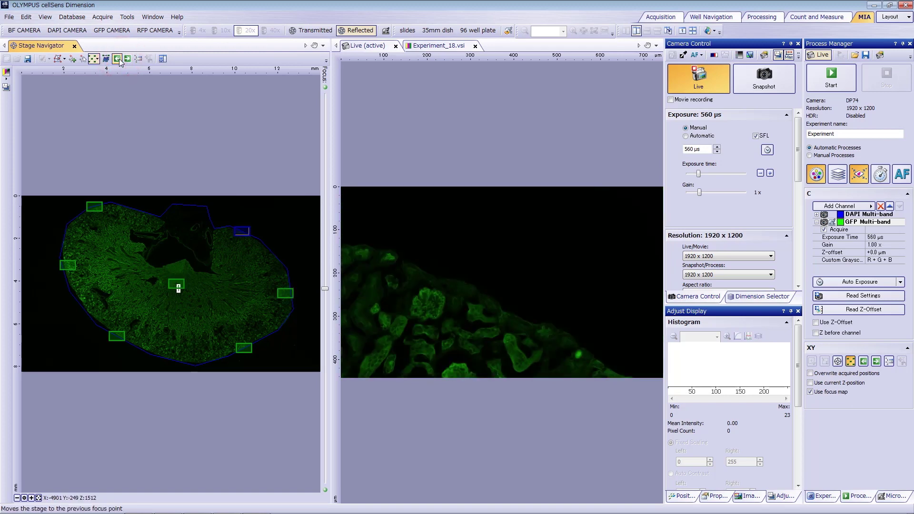
left_click(118, 60)
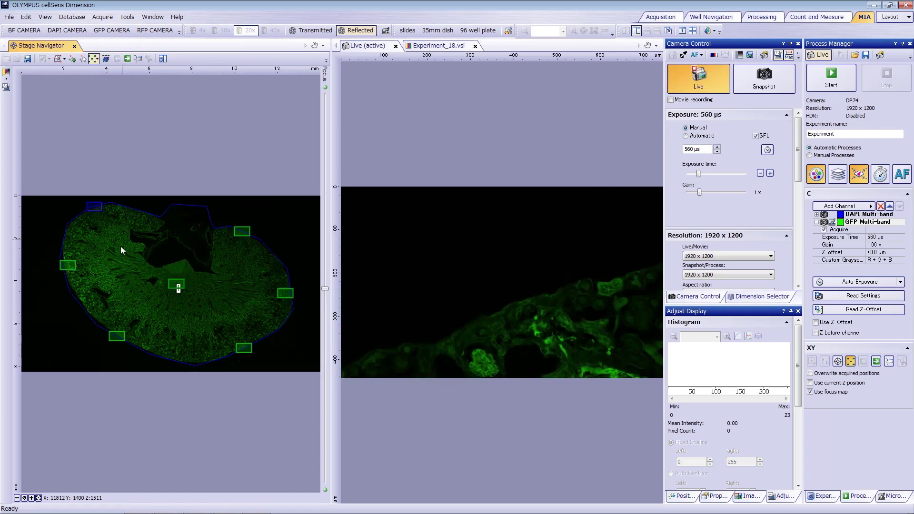
Add a focus point left of the kidney center, nudge it upward, then remove it
right_click(114, 271)
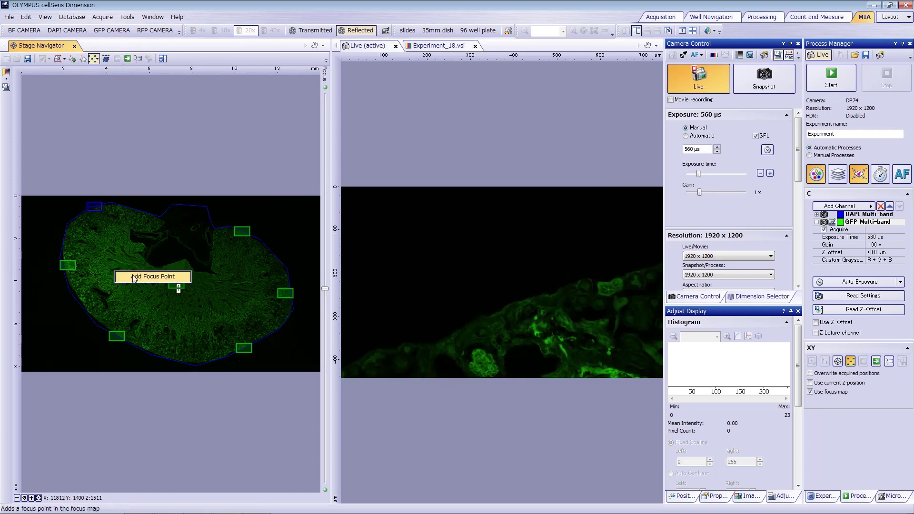
left_click(134, 276)
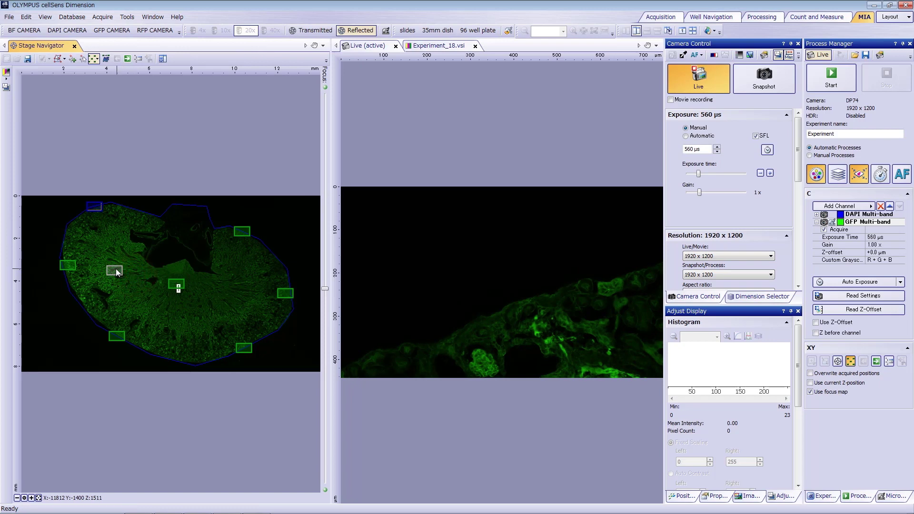
left_click_drag(115, 268, 117, 254)
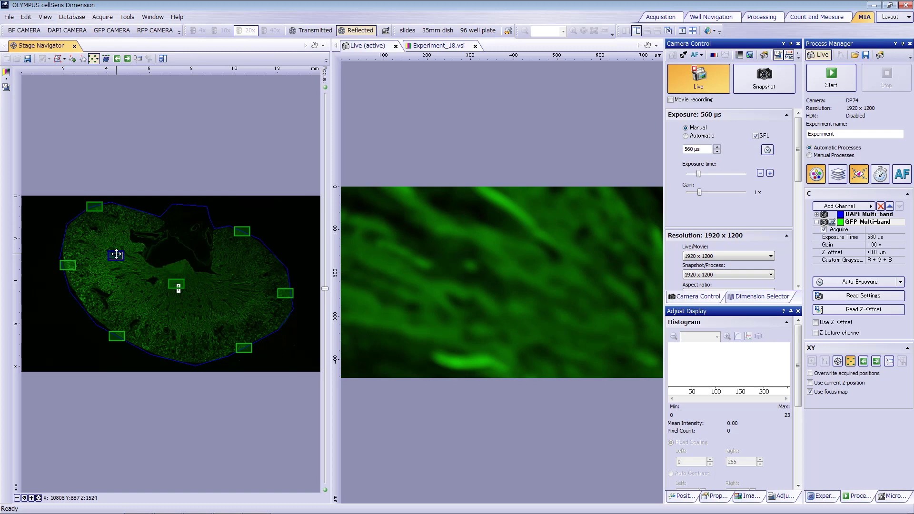
right_click(116, 254)
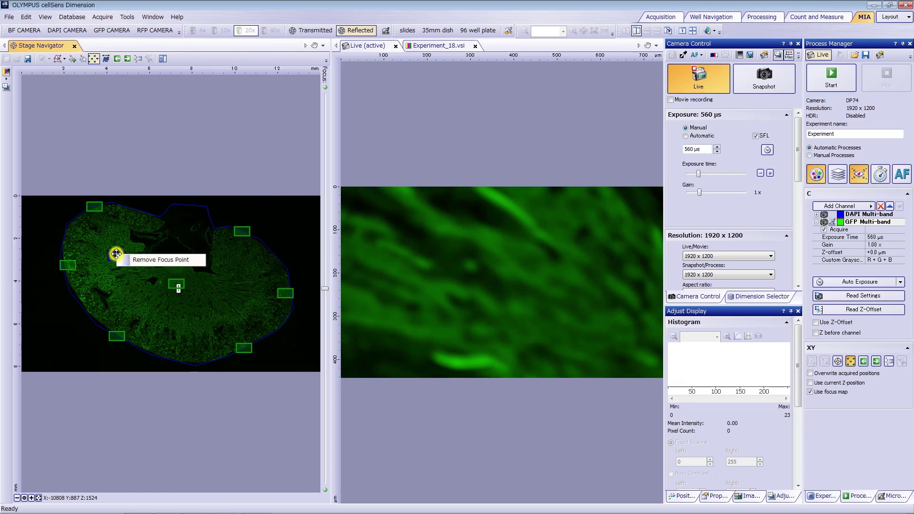
left_click(193, 260)
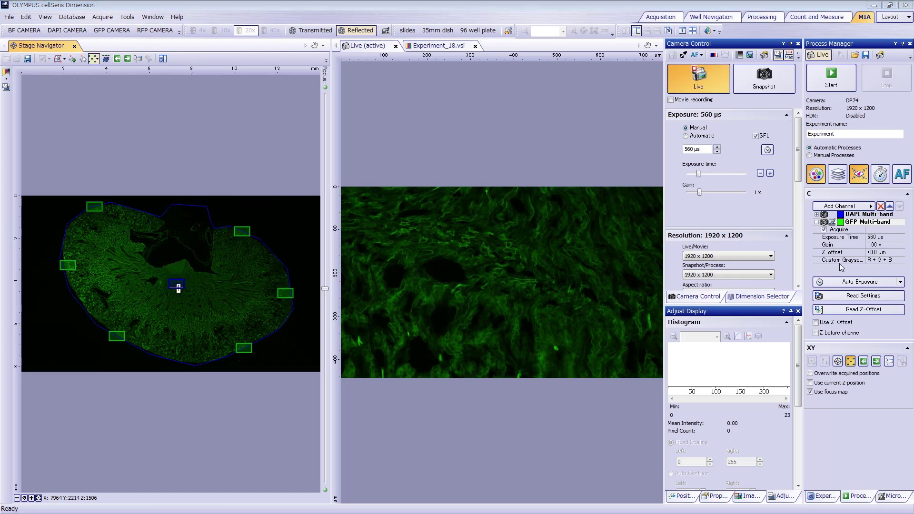
left_click(861, 216)
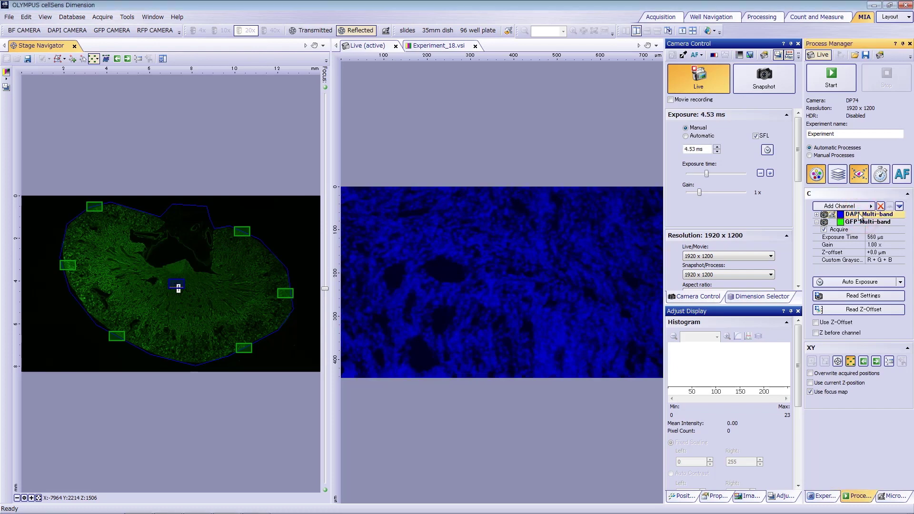
left_click(899, 223)
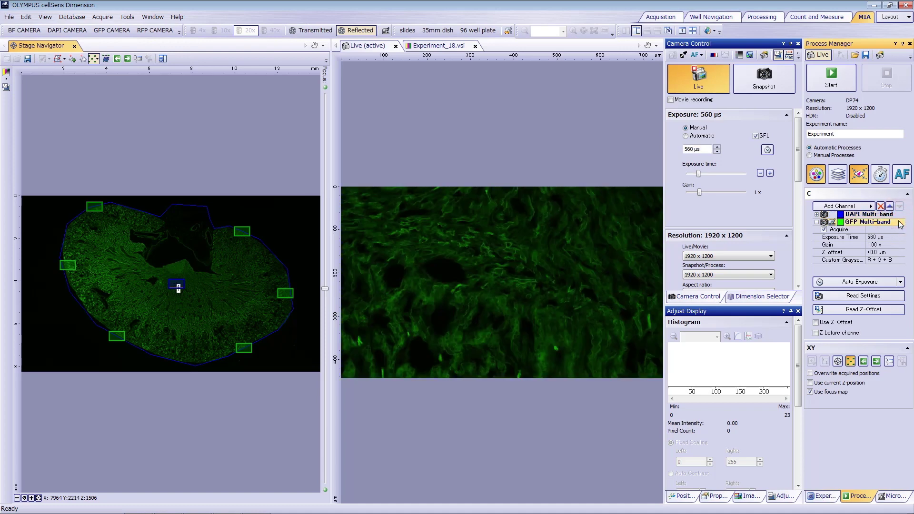
left_click(811, 392)
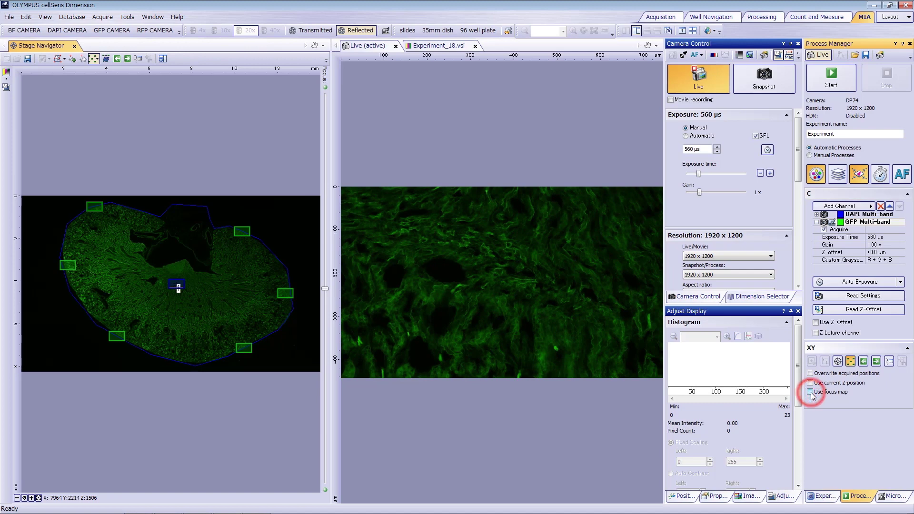
left_click(811, 393)
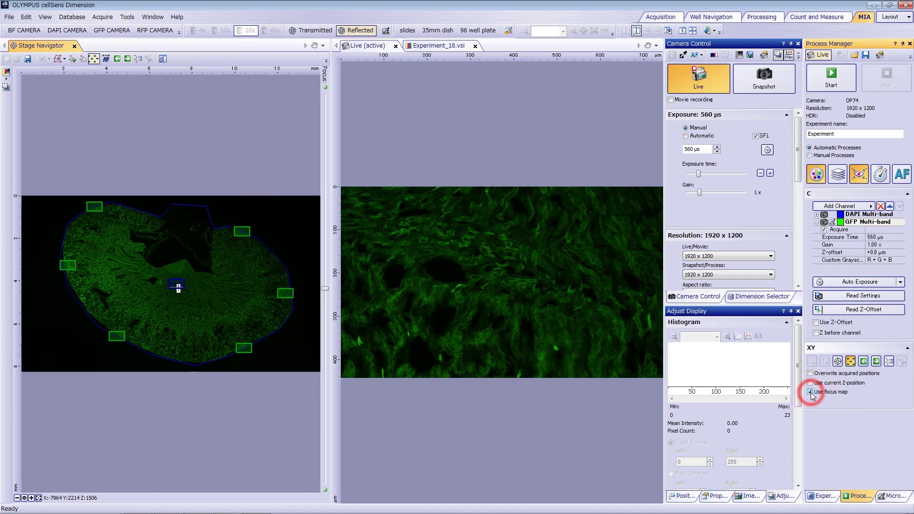
Start the tiled DAPI/GFP acquisition of the kidney section as Experiment_19
left_click(831, 78)
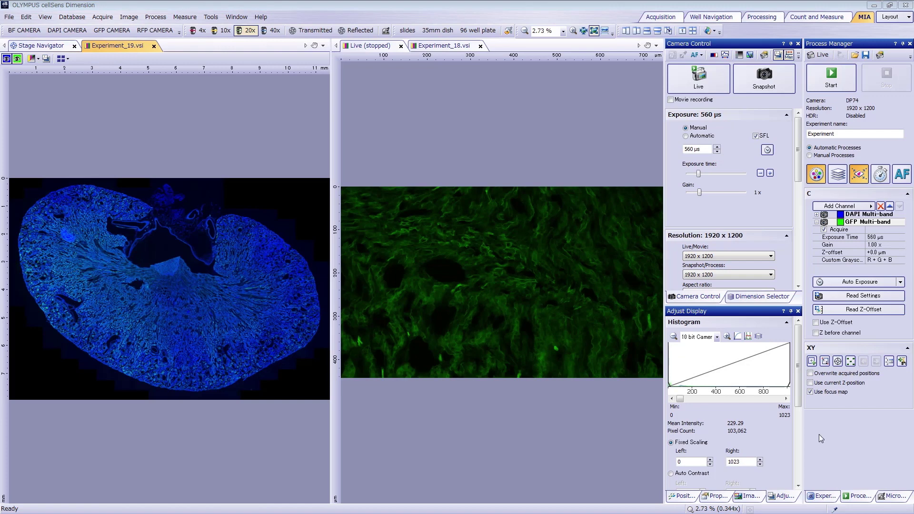
From the Stage Navigator, open the kidney overview as Overview Image_90.vsi
left_click(41, 46)
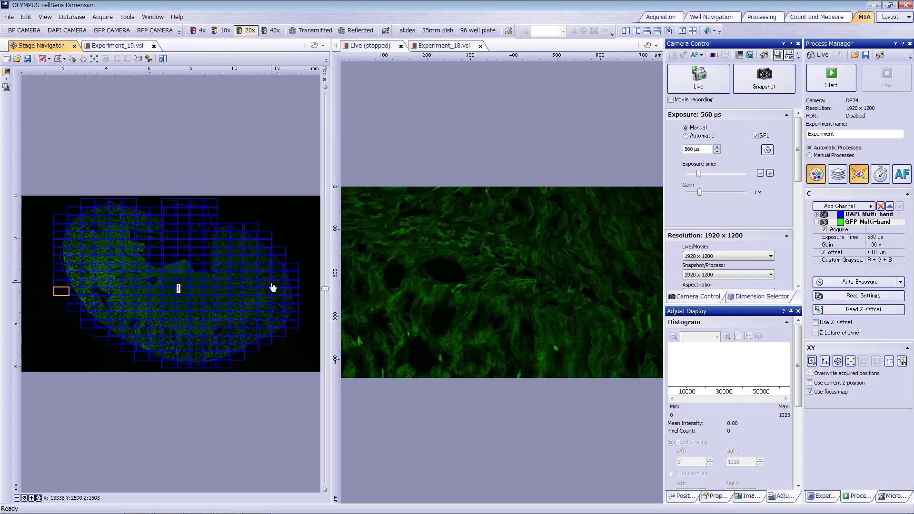
right_click(286, 243)
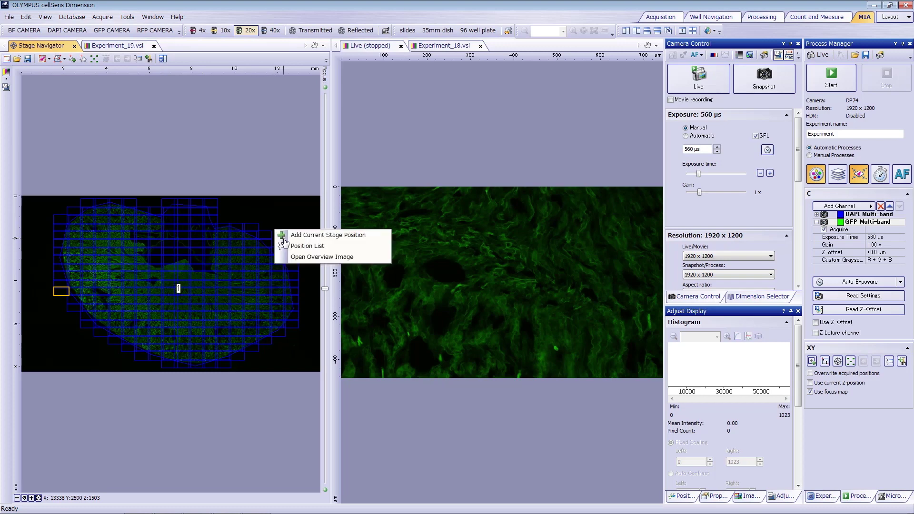
left_click(302, 260)
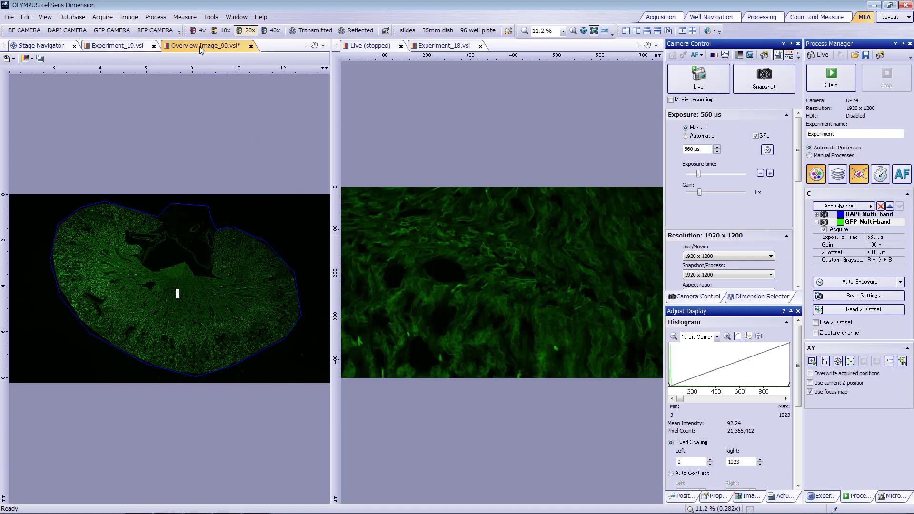
Dock Overview Image_90 in the right pane and show Experiment_19 with DAPI hidden, GFP only
left_click_drag(200, 50, 437, 92)
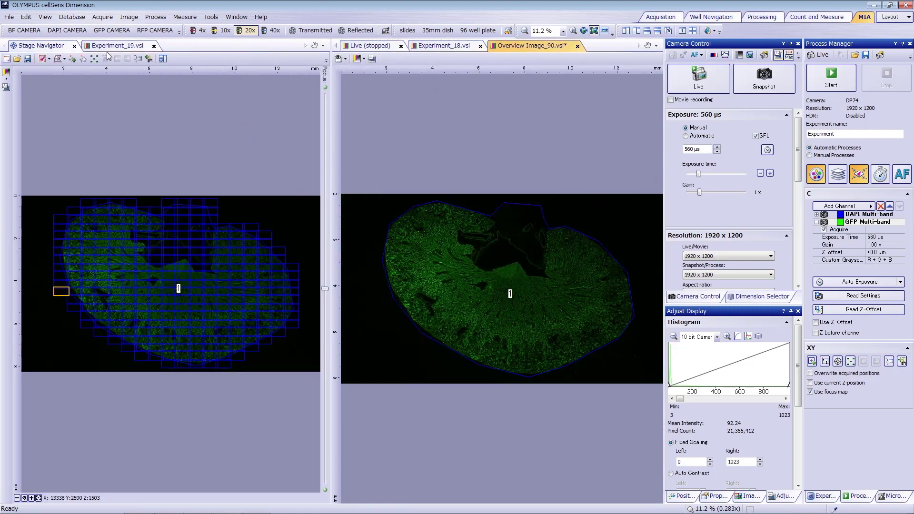
left_click(118, 47)
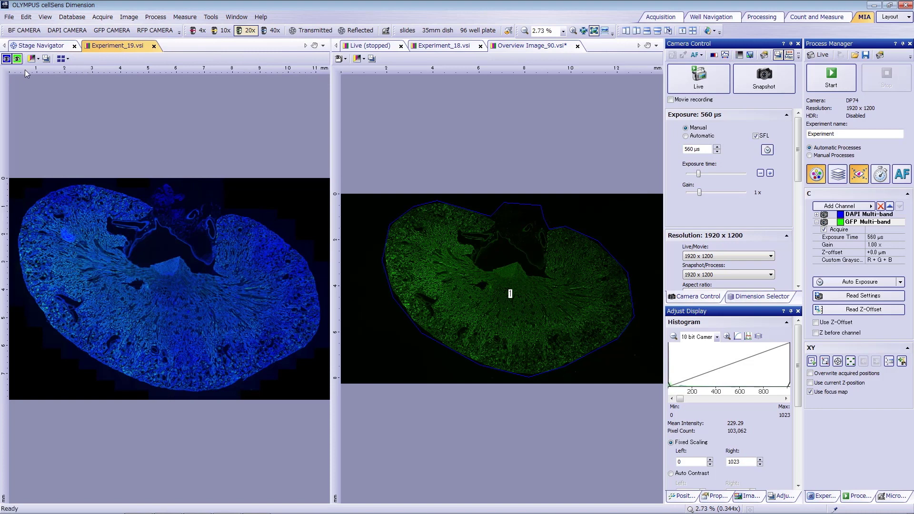
left_click(6, 58)
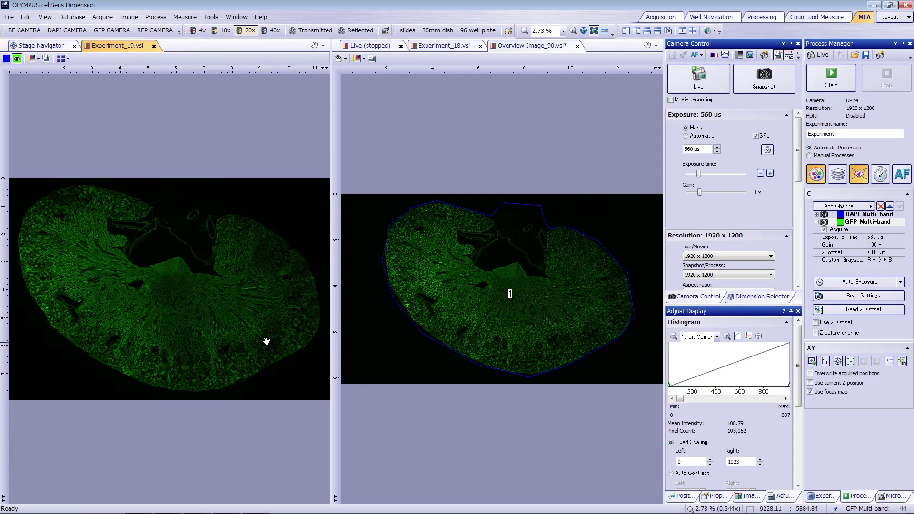
Zoom to about 75 % on kidney tissue in both Experiment_19 and the overview
scroll(267, 342, "up", 3)
scroll(266, 341, "up", 3)
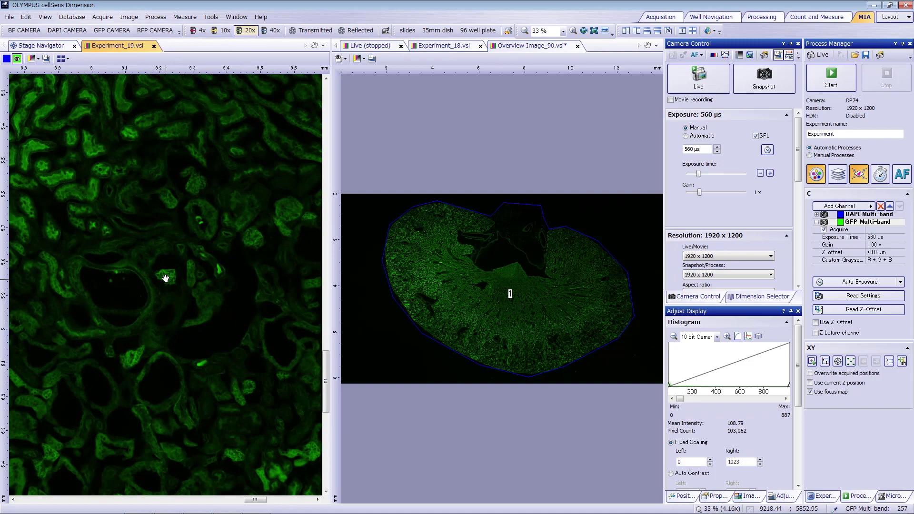
scroll(166, 279, "up", 2)
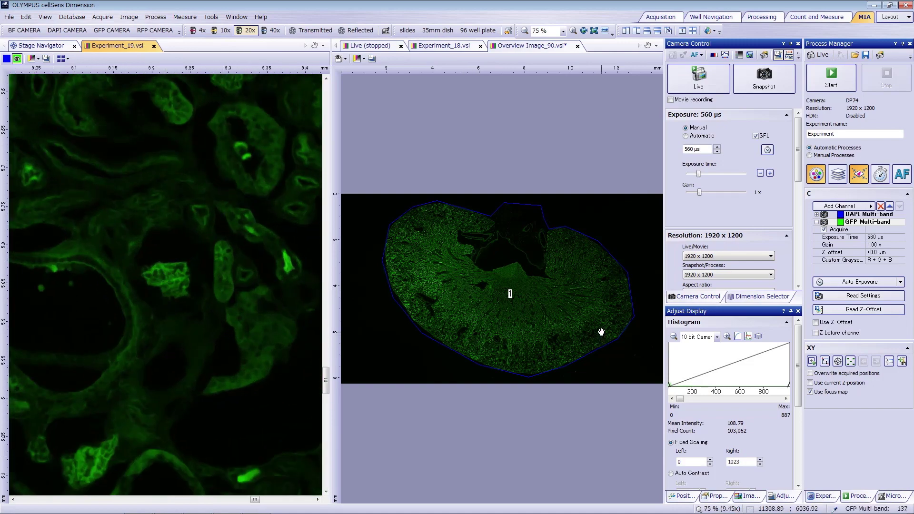
scroll(602, 331, "up", 2)
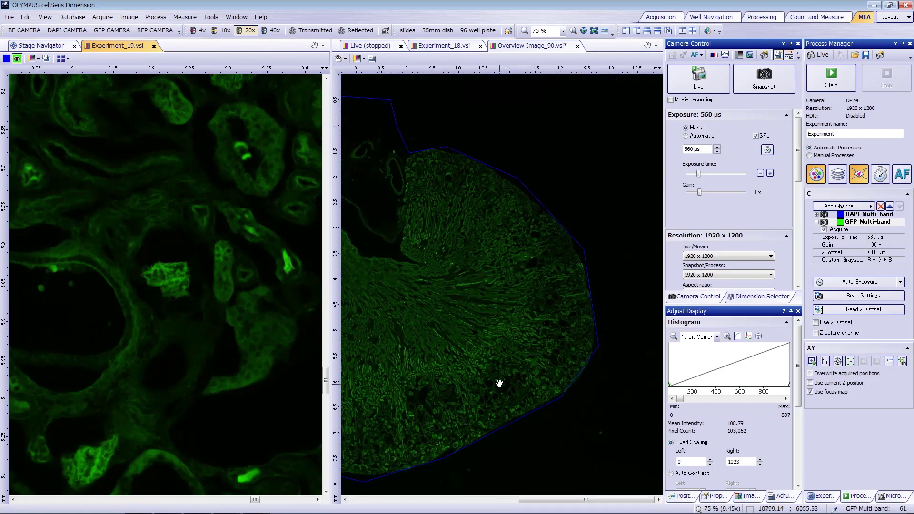
scroll(500, 383, "up", 2)
scroll(499, 281, "up", 4)
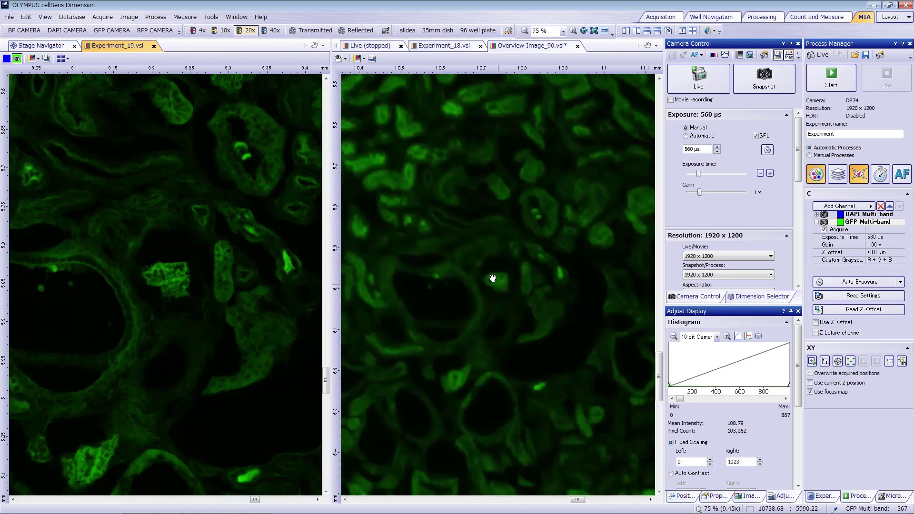
scroll(492, 278, "up", 1)
scroll(493, 278, "up", 1)
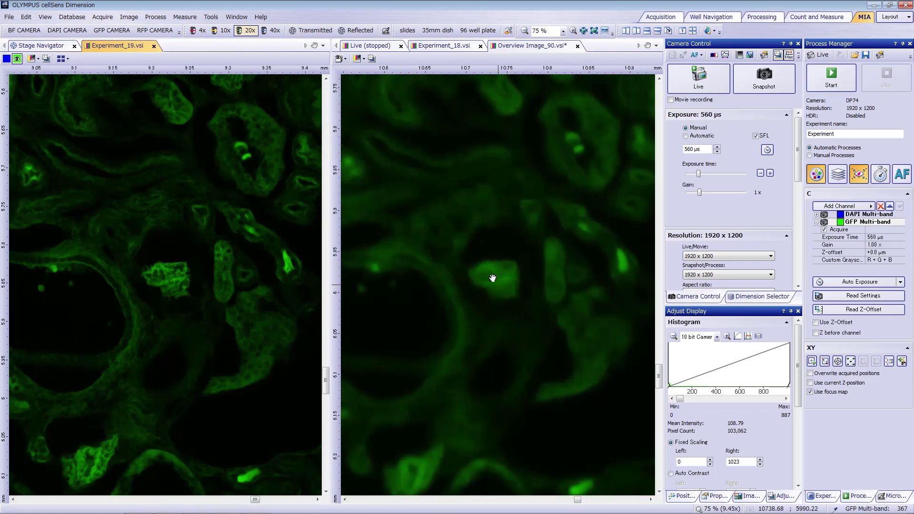